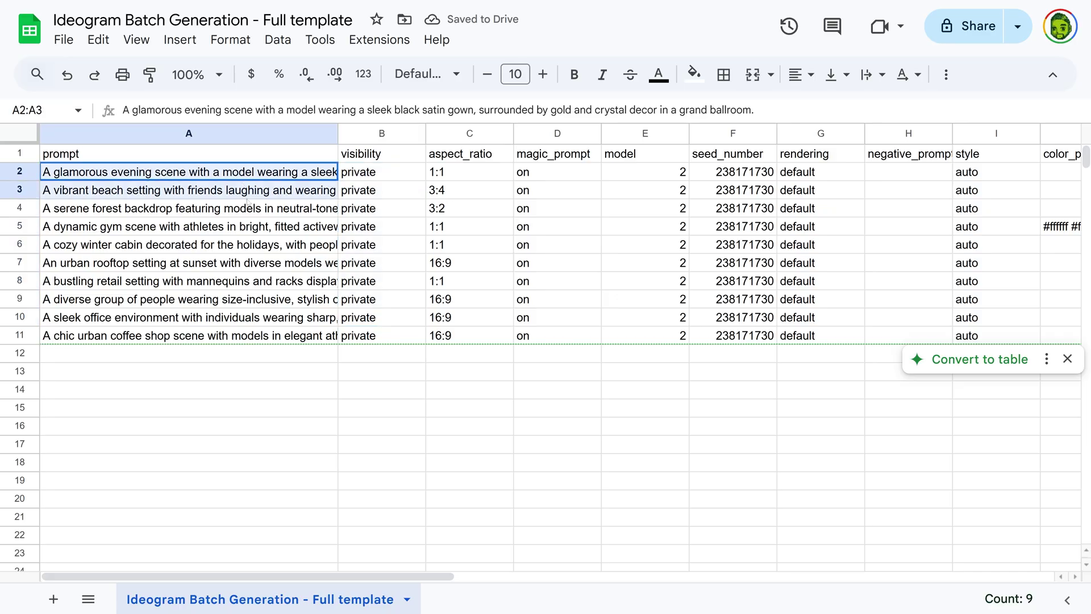
Upload Ads_Prompts_500.csv to Batch and start generating all 497 prompts.
{"action": "left_click_drag", "start_coordinate": [273, 190], "coordinate": [456, 331]}
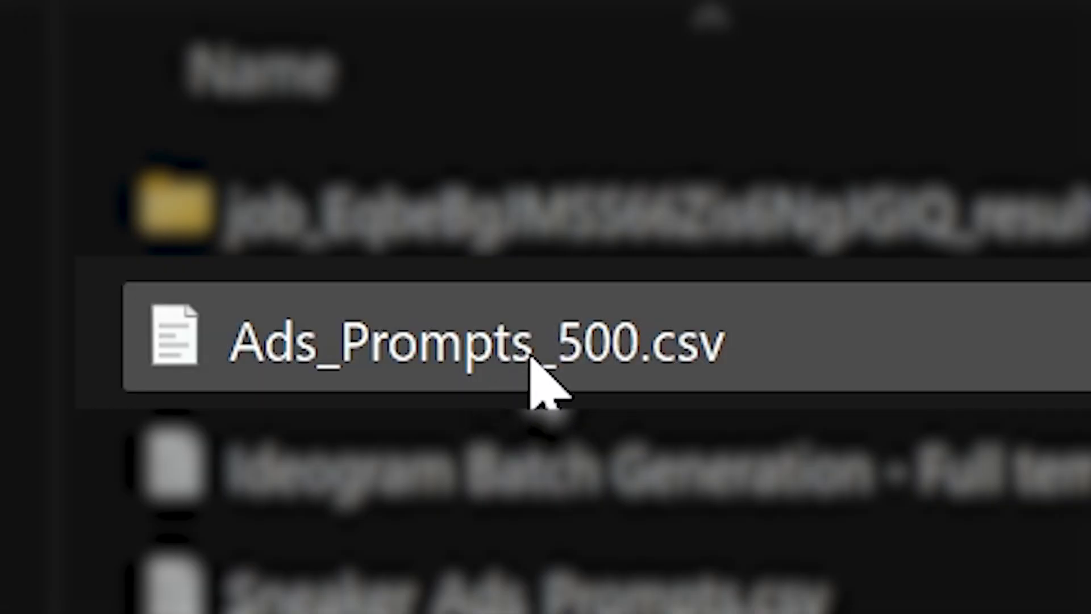
{"action": "left_click", "coordinate": [531, 357]}
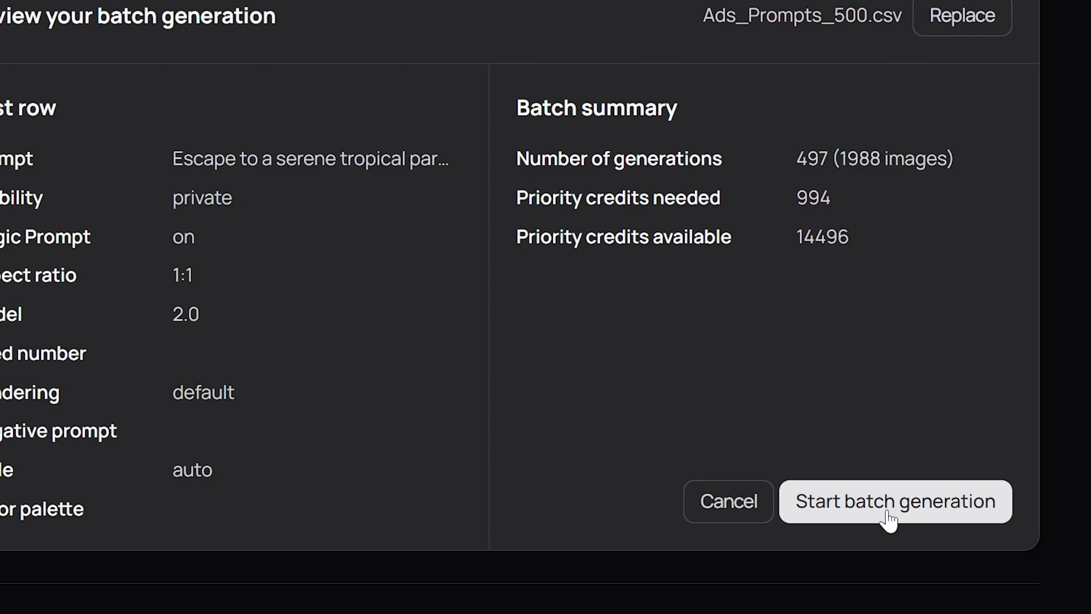
{"action": "left_click", "coordinate": [618, 364]}
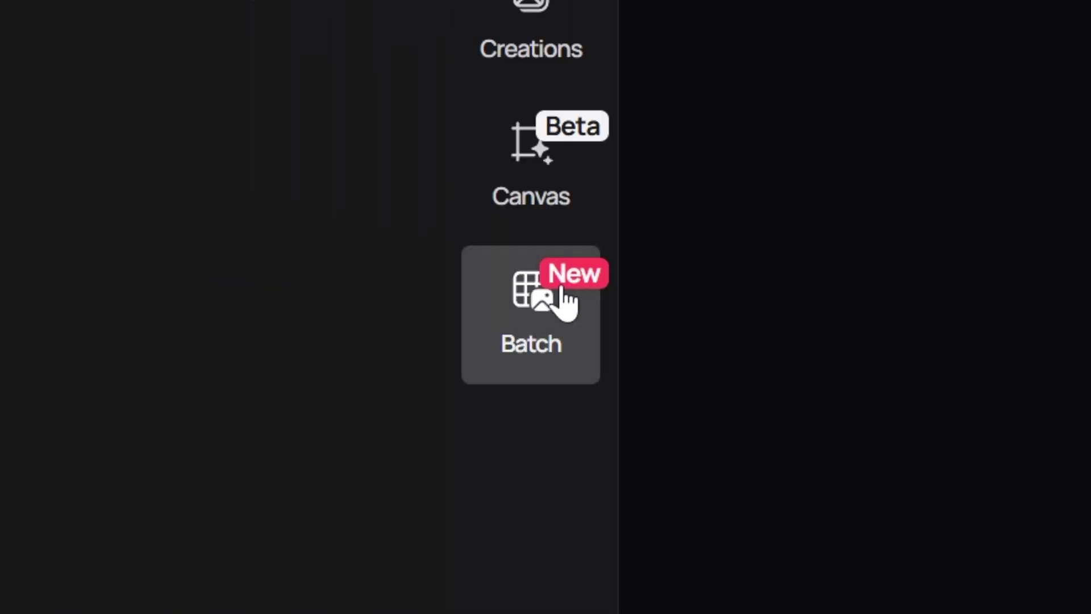
Download the simple Batch Generation CSV template.
{"action": "left_click", "coordinate": [562, 302]}
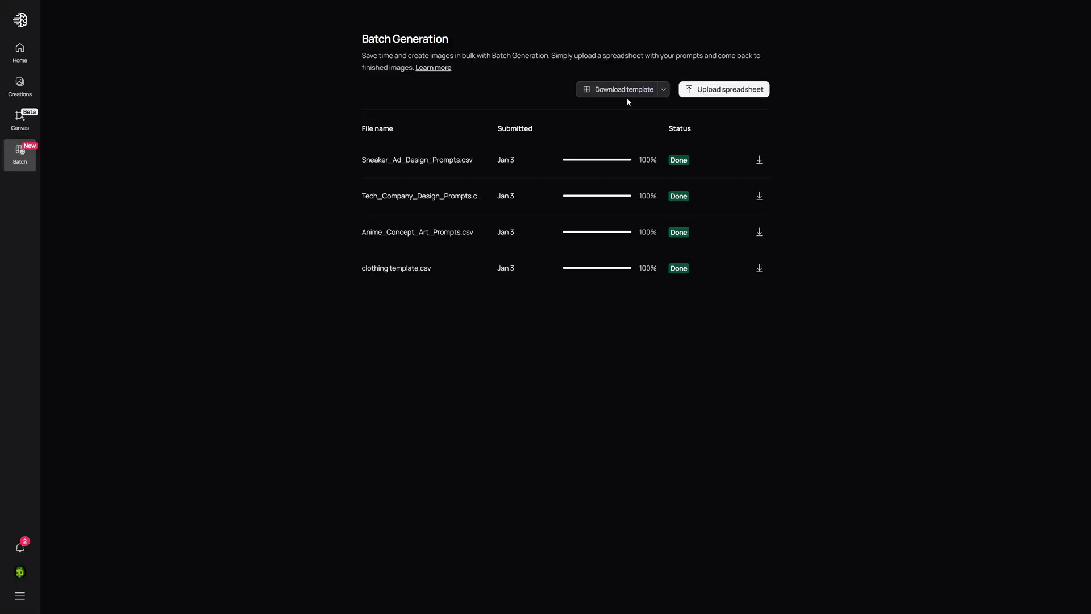
{"action": "left_click", "coordinate": [663, 88]}
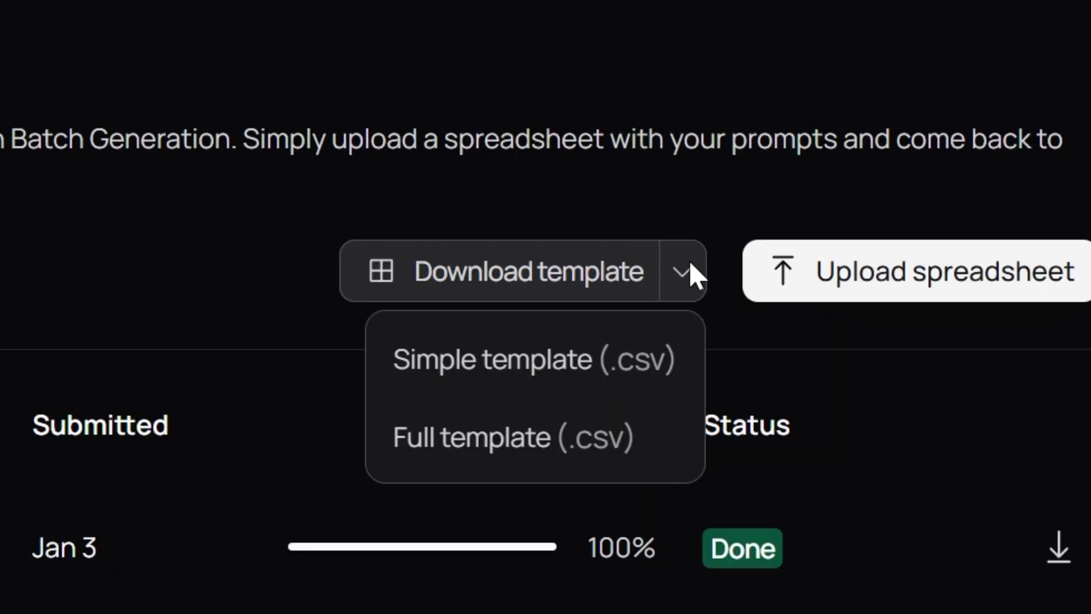
{"action": "left_click", "coordinate": [640, 386]}
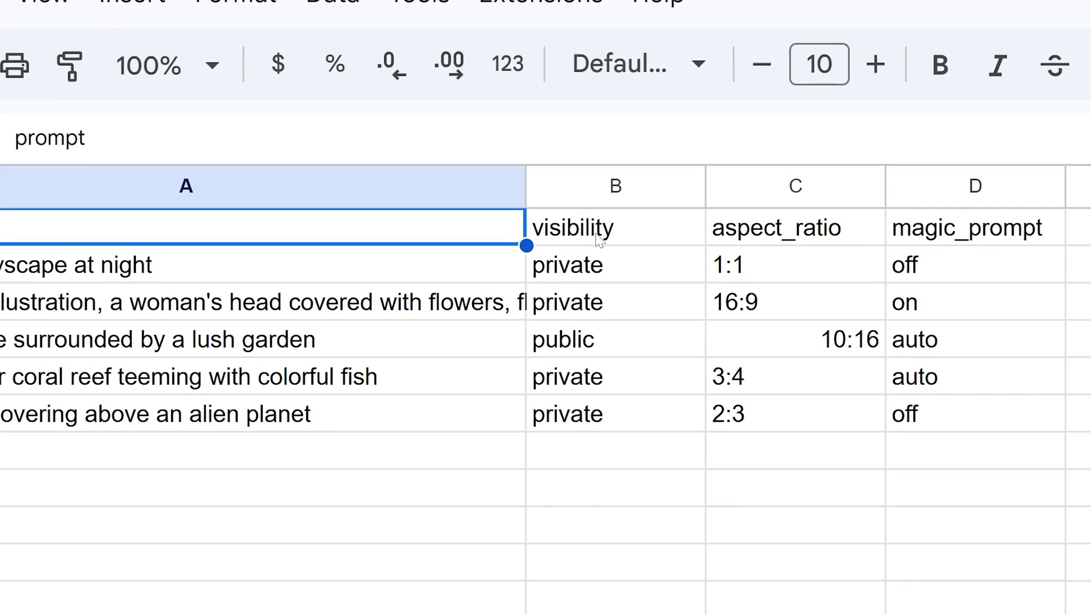
Review the visibility, aspect_ratio and magic_prompt columns, then download the full CSV template.
{"action": "left_click", "coordinate": [591, 241]}
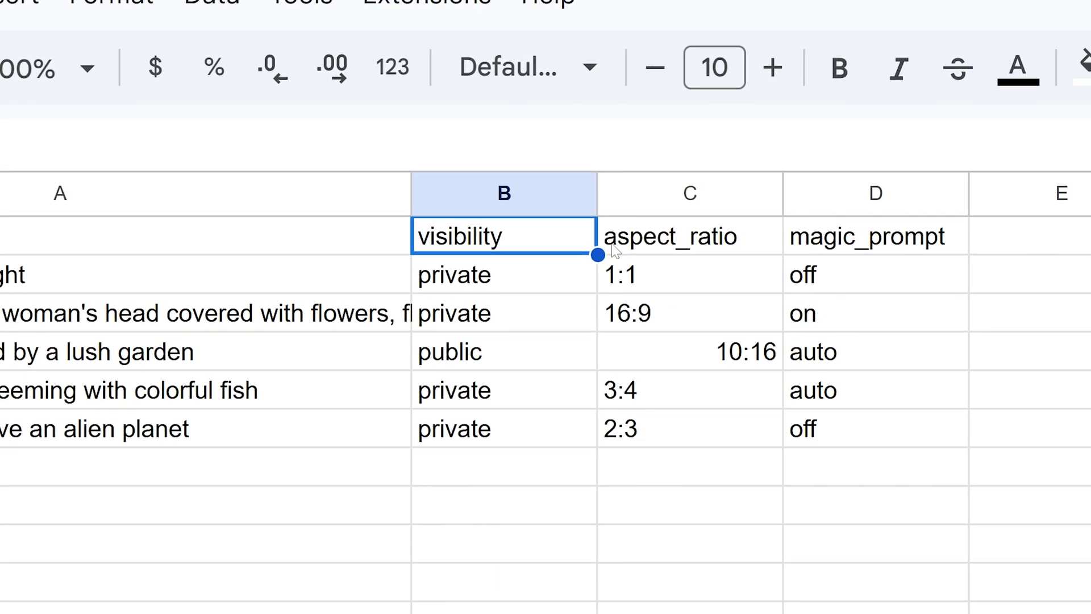
{"action": "left_click", "coordinate": [691, 247]}
{"action": "left_click", "coordinate": [876, 248]}
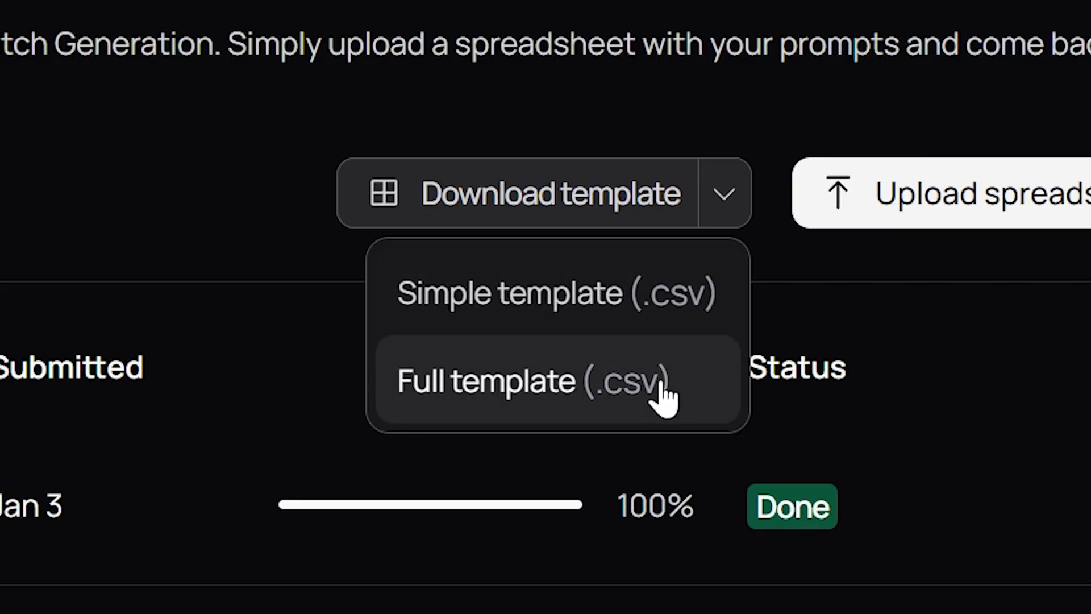
{"action": "left_click", "coordinate": [665, 392]}
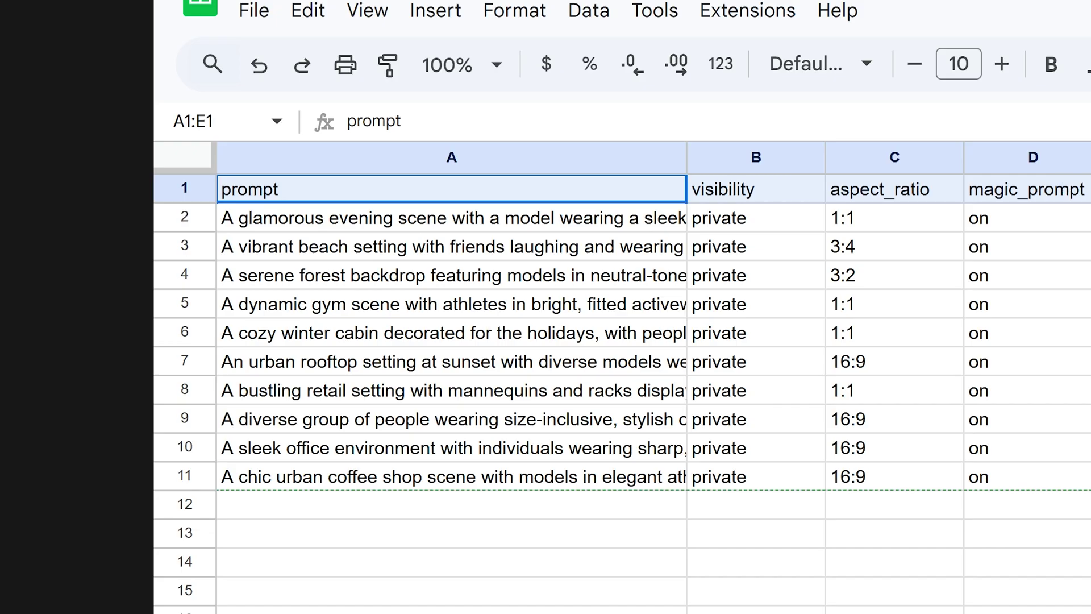
{"action": "key", "text": "shift+Right"}
{"action": "key", "text": "shift+Right"}
{"action": "key", "text": "shift+Right"}
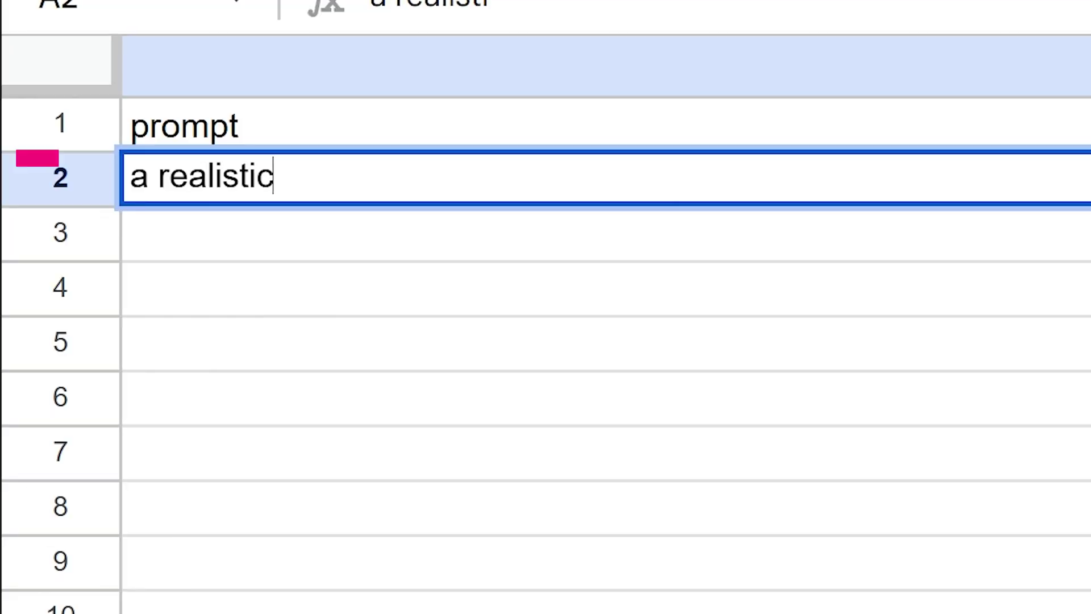
Enter jogging prompts for a man, woman, teenager, cartoon cat and cartoon dog.
{"action": "type", "text": "image of a man jogging"}
{"action": "key", "text": "Return"}
{"action": "type", "text": "a realistic image of a woman jogging"}
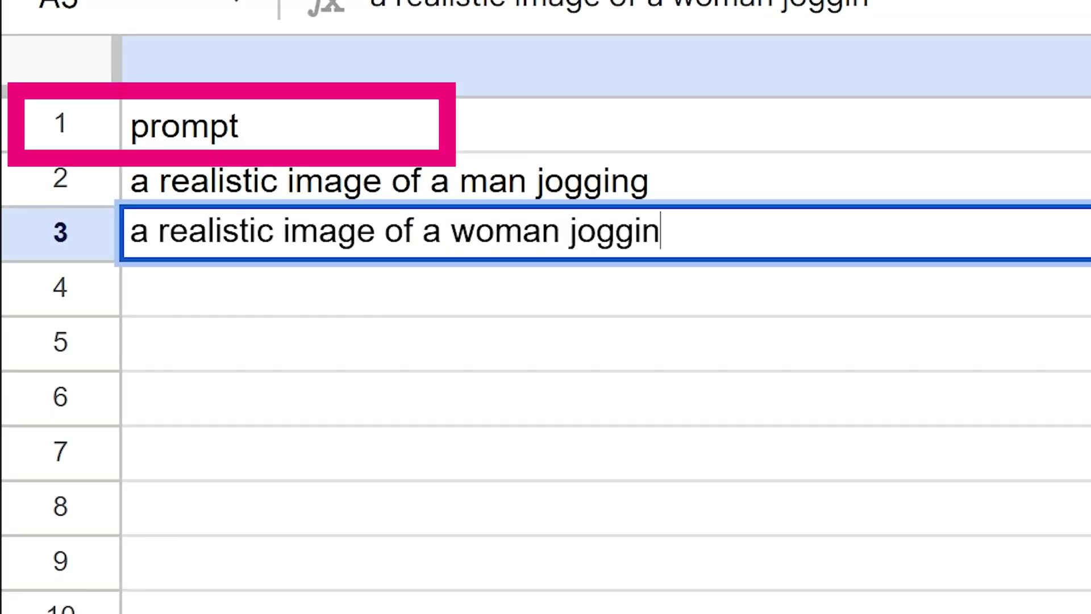
{"action": "key", "text": "Return"}
{"action": "type", "text": "a realistic image of a chil"}
{"action": "key", "text": "BackSpace"}
{"action": "key", "text": "BackSpace"}
{"action": "key", "text": "BackSpace"}
{"action": "key", "text": "BackSpace"}
{"action": "type", "text": "teenager jogging"}
{"action": "key", "text": "Return"}
{"action": "type", "text": "a cartoon image of a cat jogging"}
{"action": "key", "text": "Return"}
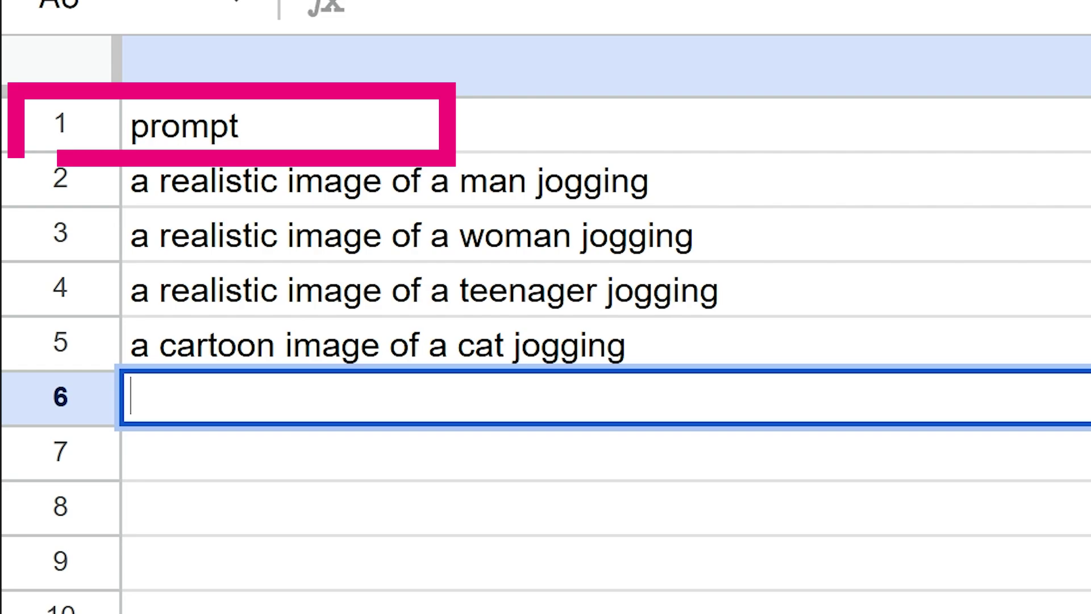
{"action": "type", "text": "a cartoon image of a dog jogging"}
{"action": "key", "text": "Return"}
Add three sports-car prompts: a realistic man, a cartoon man and a cartoon car driving.
{"action": "type", "text": "a realistic image of a man driving a sports car"}
{"action": "key", "text": "Return"}
{"action": "type", "text": "a cartoon image of a man driving a sports car"}
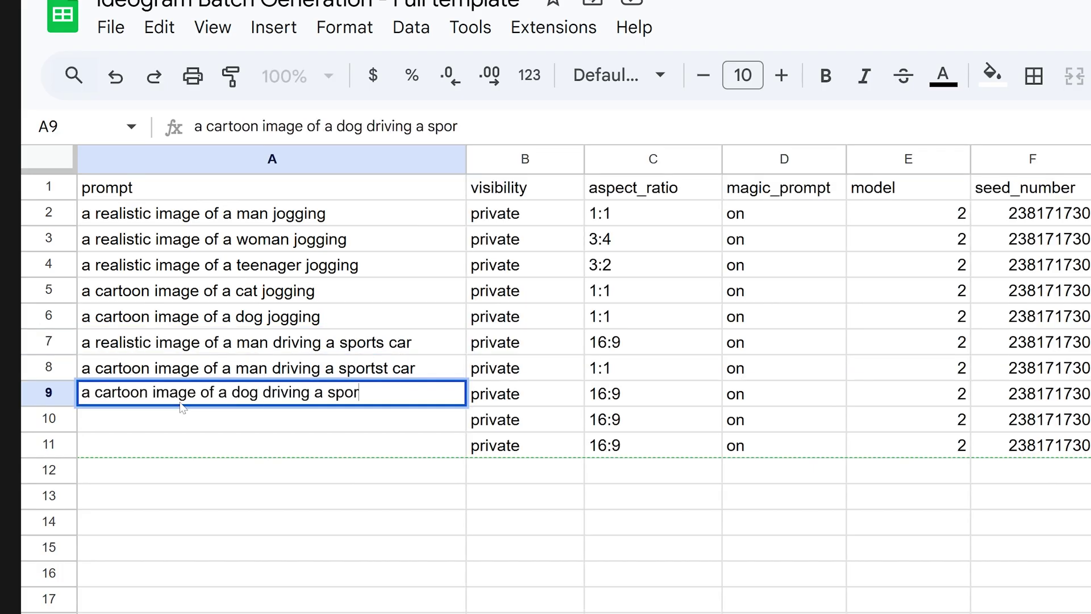
{"action": "type", "text": "ts car"}
{"action": "key", "text": "Return"}
{"action": "type", "text": "a cartoon image of a car driving a sports car"}
Clear column C and enter new aspect ratios: 16:9, 3:2, 9:16, 1:1, 16:9, 9:16, 3:2, 1:1, 1:1.
{"action": "left_click", "coordinate": [628, 214]}
{"action": "key", "text": "Down"}
{"action": "key", "text": "Delete"}
{"action": "key", "text": "Down"}
{"action": "key", "text": "Delete"}
{"action": "key", "text": "Down"}
{"action": "key", "text": "Delete"}
{"action": "key", "text": "Down"}
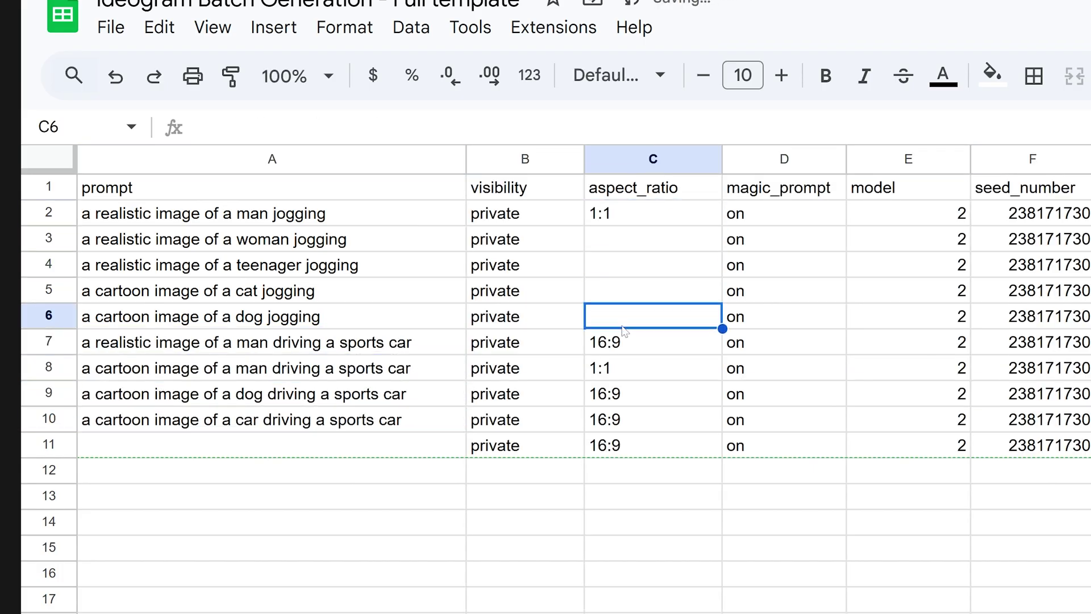
{"action": "key", "text": "Delete"}
{"action": "key", "text": "Down"}
{"action": "key", "text": "Delete"}
{"action": "key", "text": "Down"}
{"action": "key", "text": "Delete"}
{"action": "key", "text": "Down"}
{"action": "key", "text": "Delete"}
{"action": "key", "text": "Down"}
{"action": "key", "text": "Delete"}
{"action": "key", "text": "Down"}
{"action": "key", "text": "Delete"}
{"action": "key", "text": "Up"}
{"action": "key", "text": "Up"}
{"action": "key", "text": "Up"}
{"action": "key", "text": "Up"}
{"action": "key", "text": "Up"}
{"action": "key", "text": "Up"}
{"action": "key", "text": "Up"}
{"action": "key", "text": "Up"}
{"action": "type", "text": "16:9"}
{"action": "key", "text": "Return"}
{"action": "type", "text": "3:2"}
{"action": "key", "text": "Return"}
{"action": "type", "text": "9:16"}
{"action": "key", "text": "Return"}
{"action": "type", "text": "1:1"}
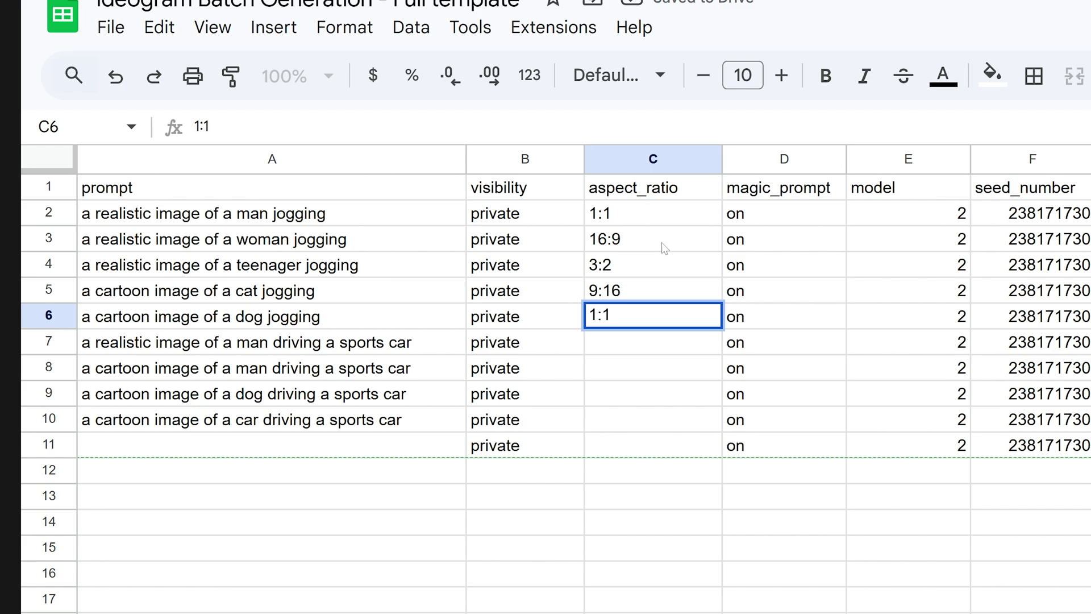
{"action": "type", "text": " 16:9 9:16 3:21:1 1:1"}
Set several magic_prompt cells to off.
{"action": "left_click", "coordinate": [784, 238]}
{"action": "type", "text": "off"}
{"action": "key", "text": "ctrl+c"}
{"action": "left_click", "coordinate": [785, 290]}
{"action": "key", "text": "ctrl+v"}
{"action": "left_click", "coordinate": [784, 420]}
{"action": "key", "text": "ctrl+v"}
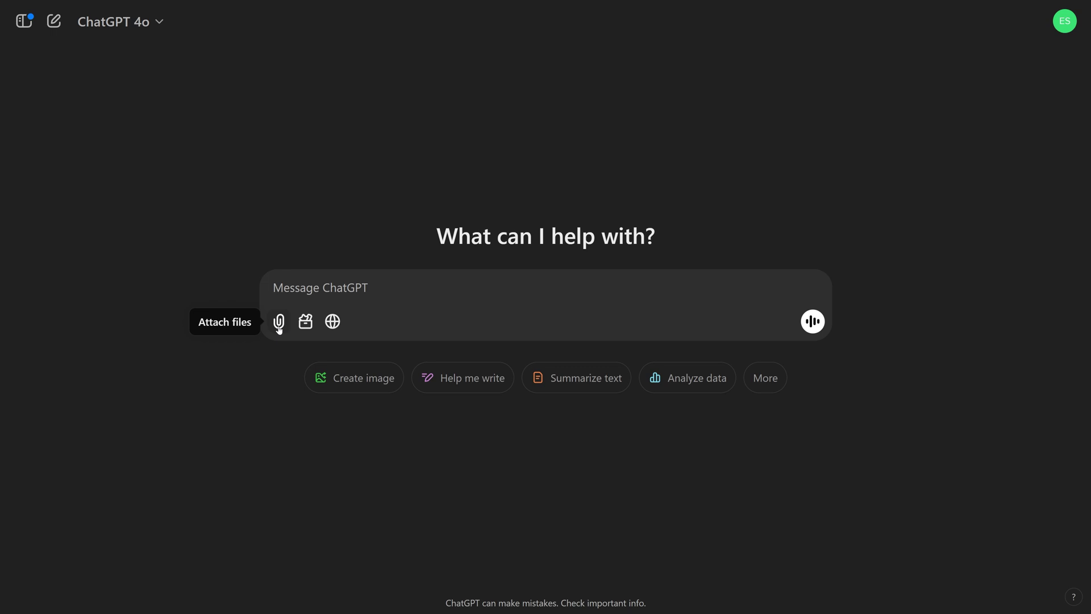
Attach the Ideogram full template CSV to the ChatGPT message.
{"action": "left_click", "coordinate": [279, 323]}
{"action": "left_click", "coordinate": [448, 382]}
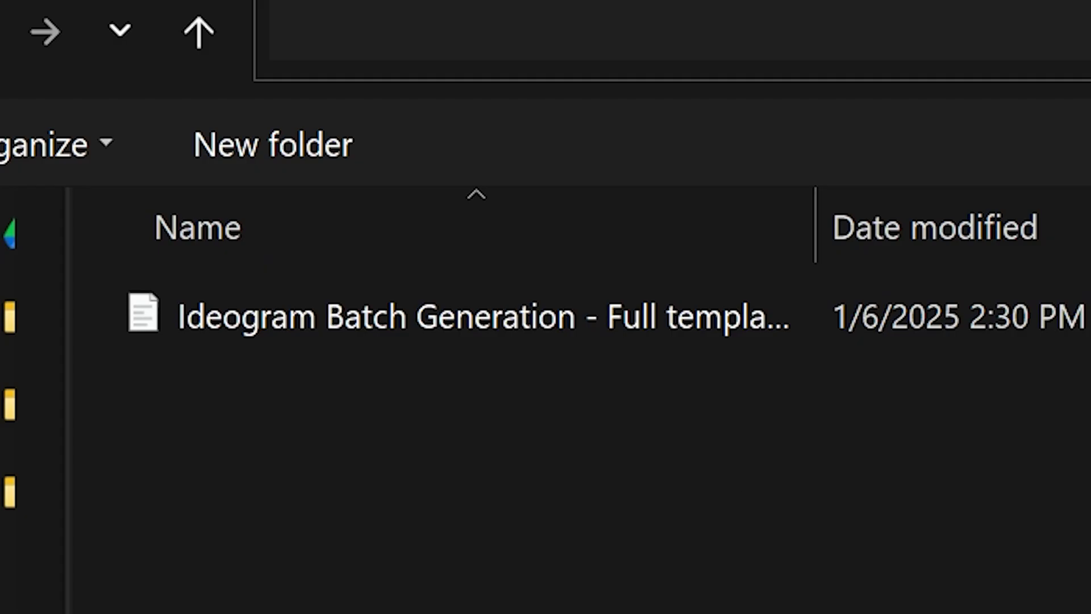
{"action": "left_click", "coordinate": [685, 319]}
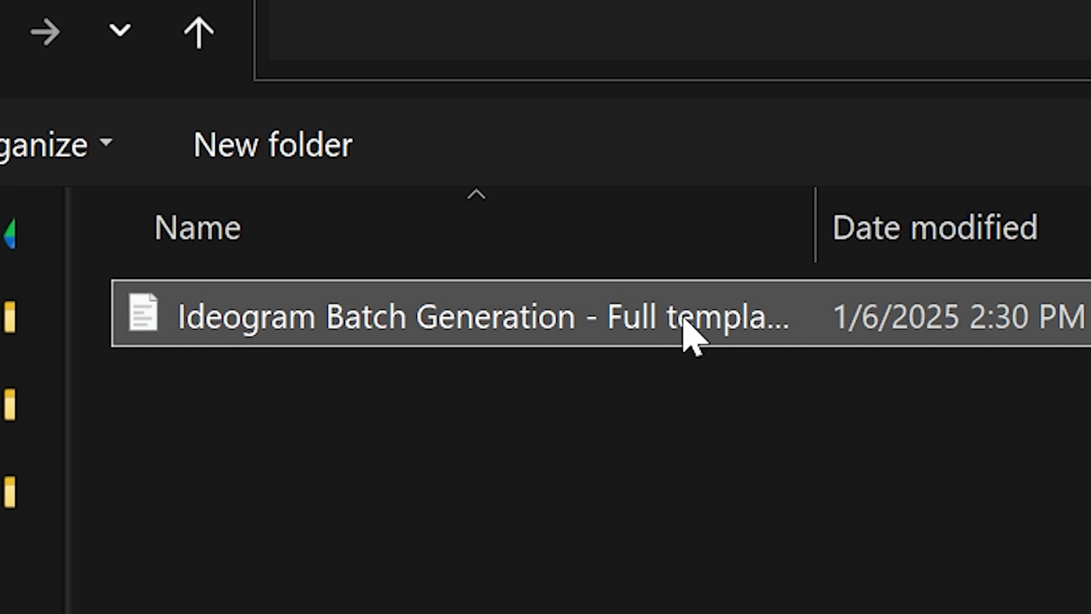
{"action": "double_click", "coordinate": [686, 322]}
Paste the prompt requesting sneaker-ad designs, adding the diverse, creative, engaging request and a settings line.
{"action": "key", "text": "ctrl+v"}
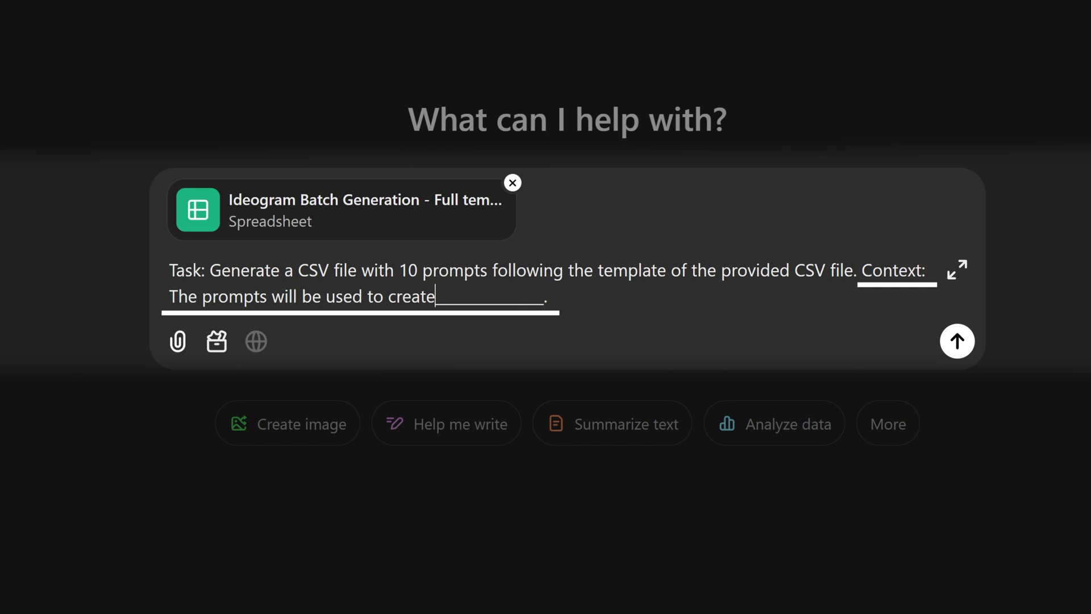
{"action": "key", "text": "ctrl+shift+Right"}
{"action": "key", "text": "BackSpace"}
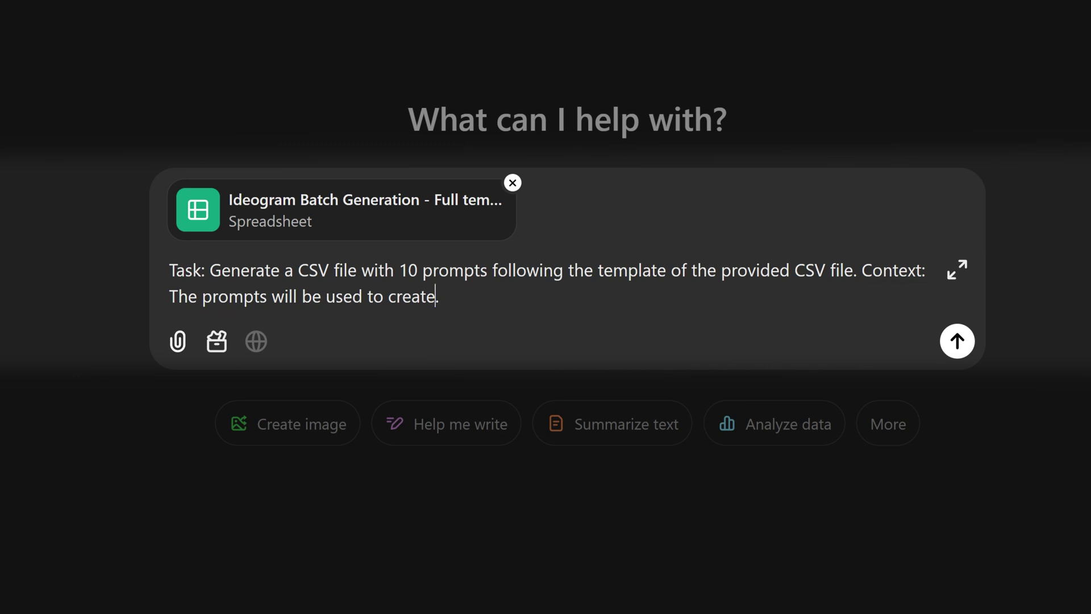
{"action": "type", "text": "a de"}
{"action": "type", "text": "sign for"}
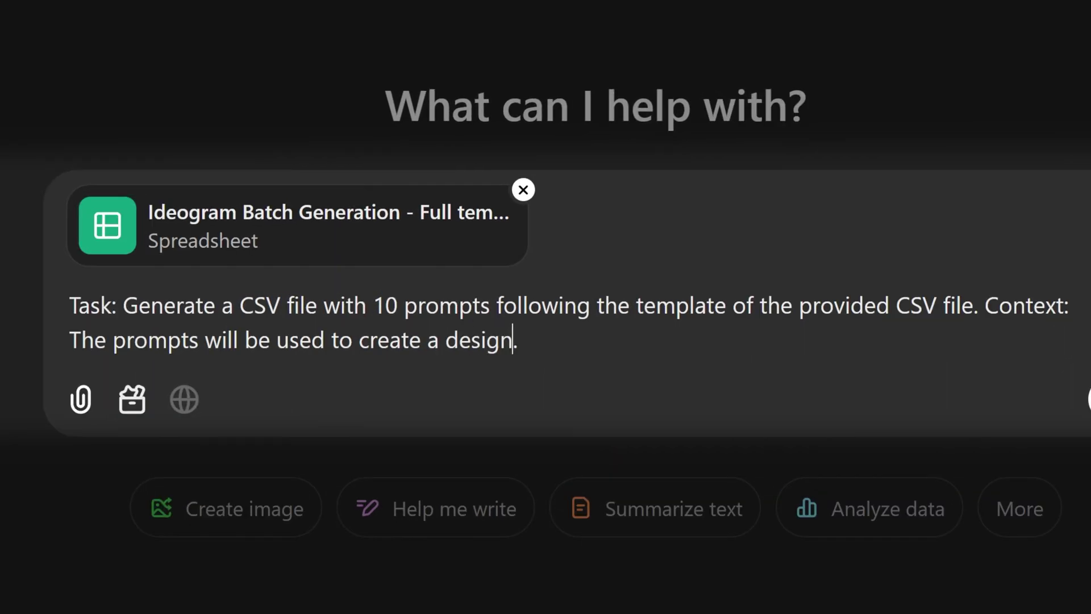
{"action": "type", "text": " sneaker"}
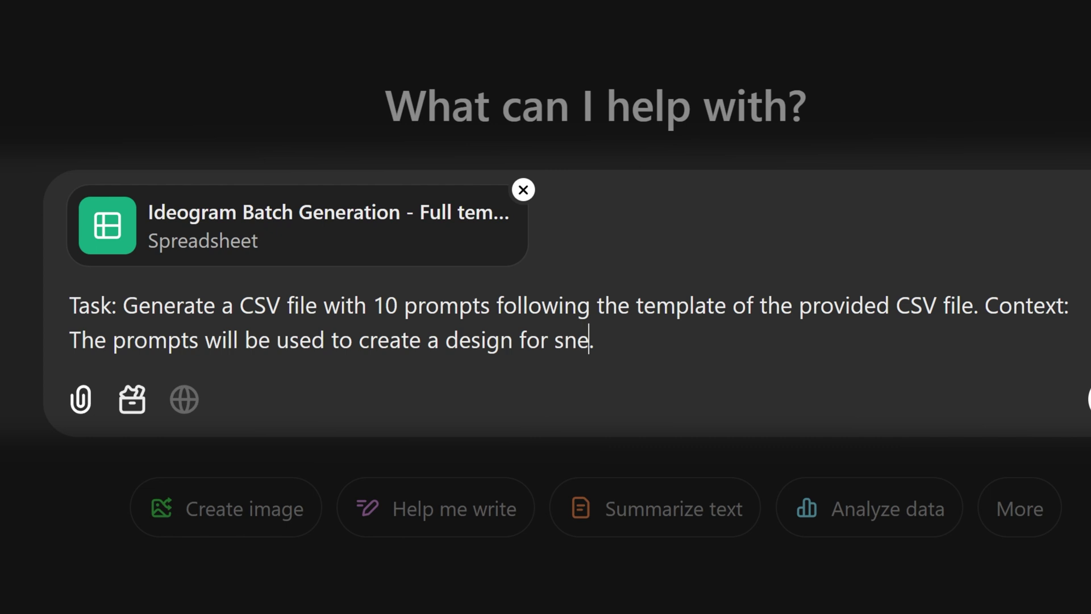
{"action": "type", "text": " ads"}
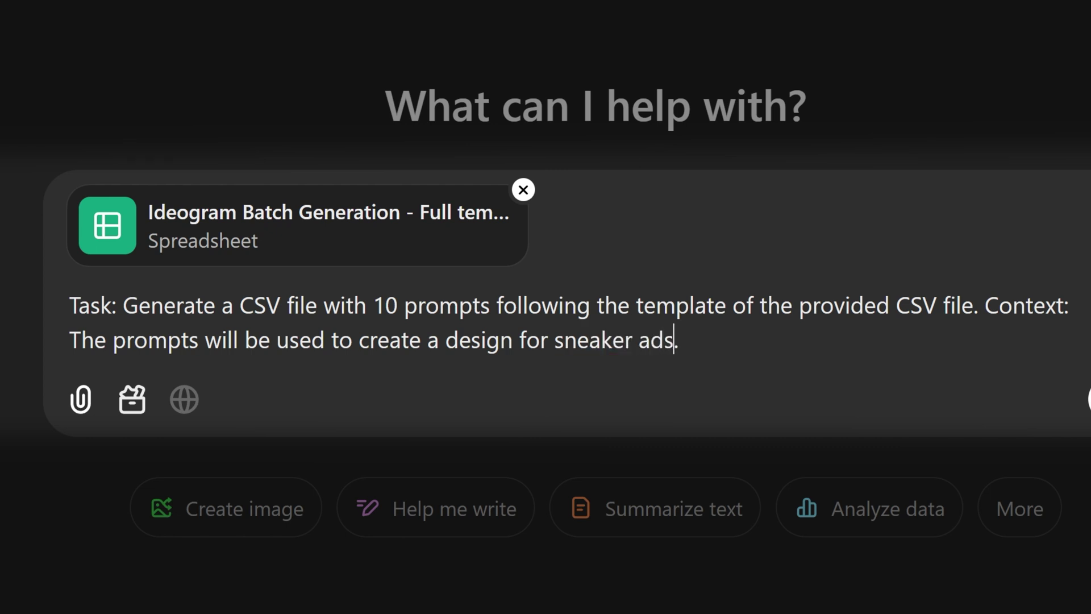
{"action": "key", "text": "End"}
{"action": "key", "text": "ctrl+v"}
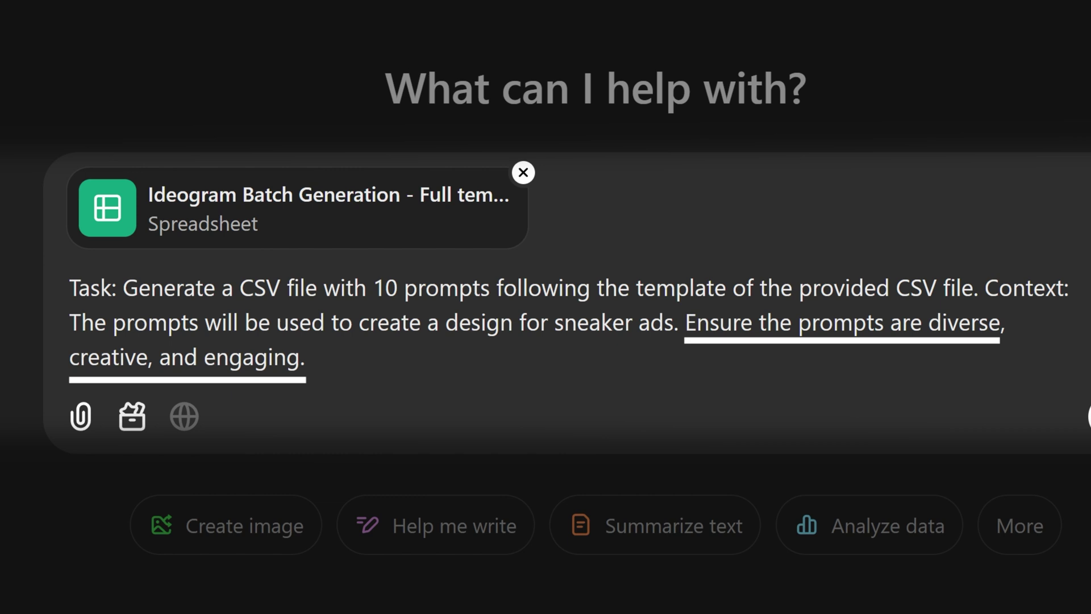
{"action": "key", "text": "shift+Return"}
{"action": "key", "text": "ctrl+v"}
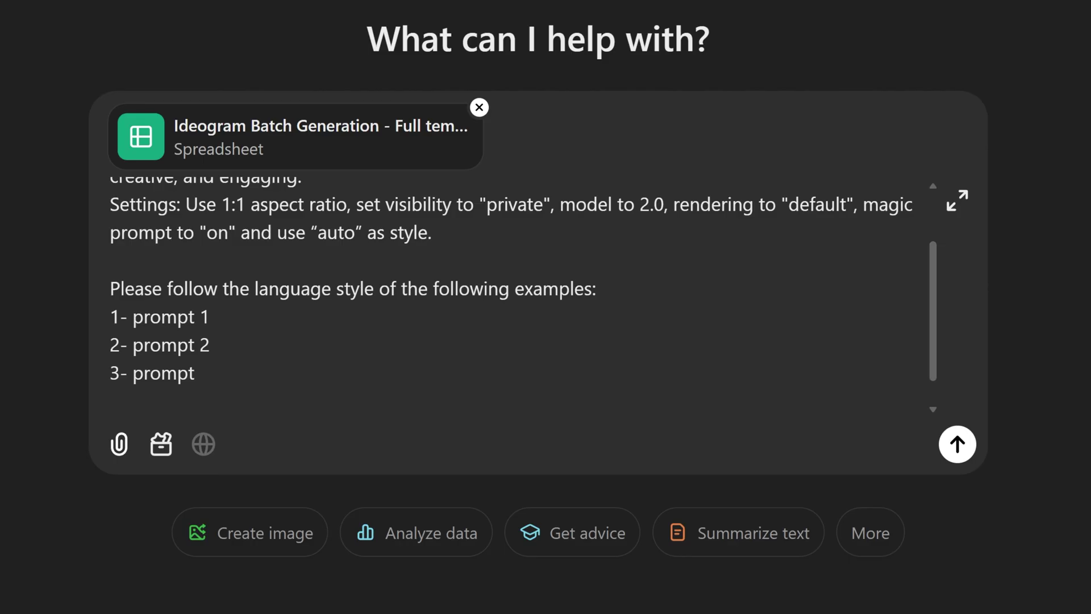
Delete the example-prompts block and leftover blank line so the draft ends with the settings line.
{"action": "type", "text": "3- prompt 3"}
{"action": "key", "text": "shift+Return"}
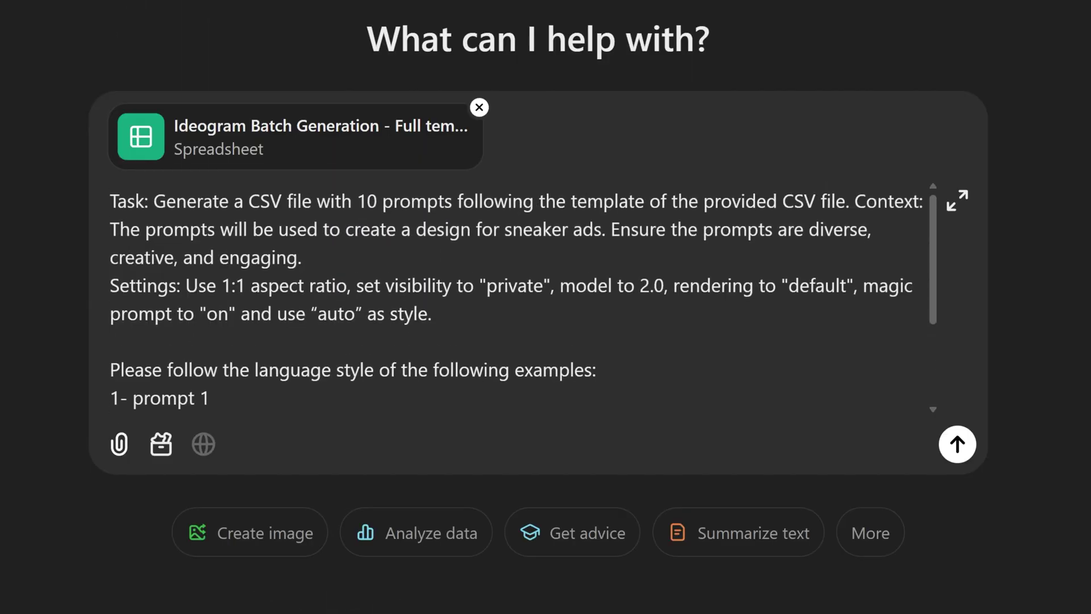
{"action": "type", "text": "..."}
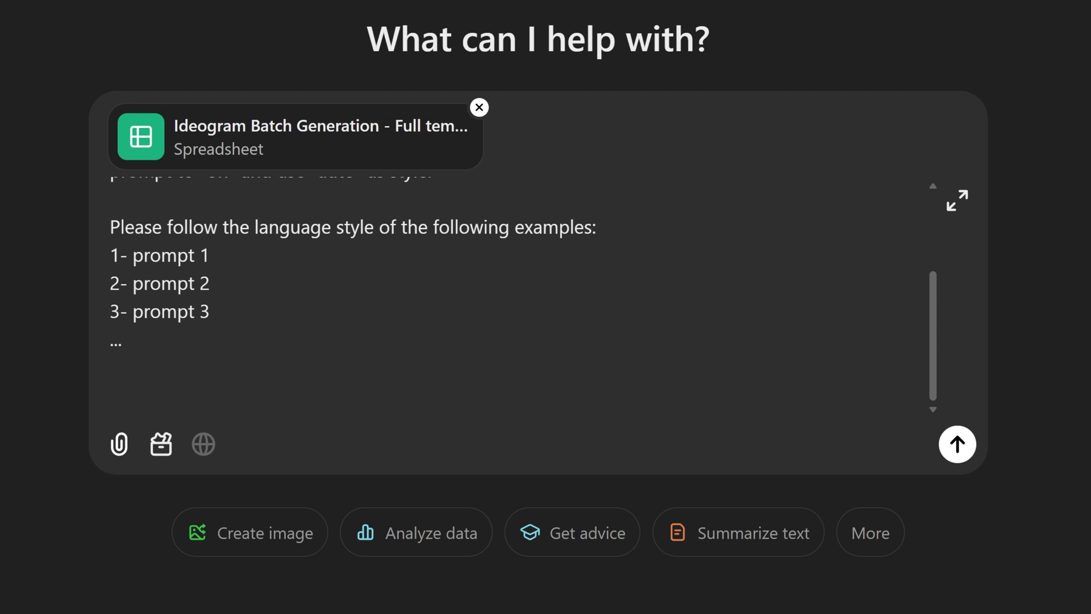
{"action": "left_click_drag", "start_coordinate": [110, 228], "coordinate": [245, 343]}
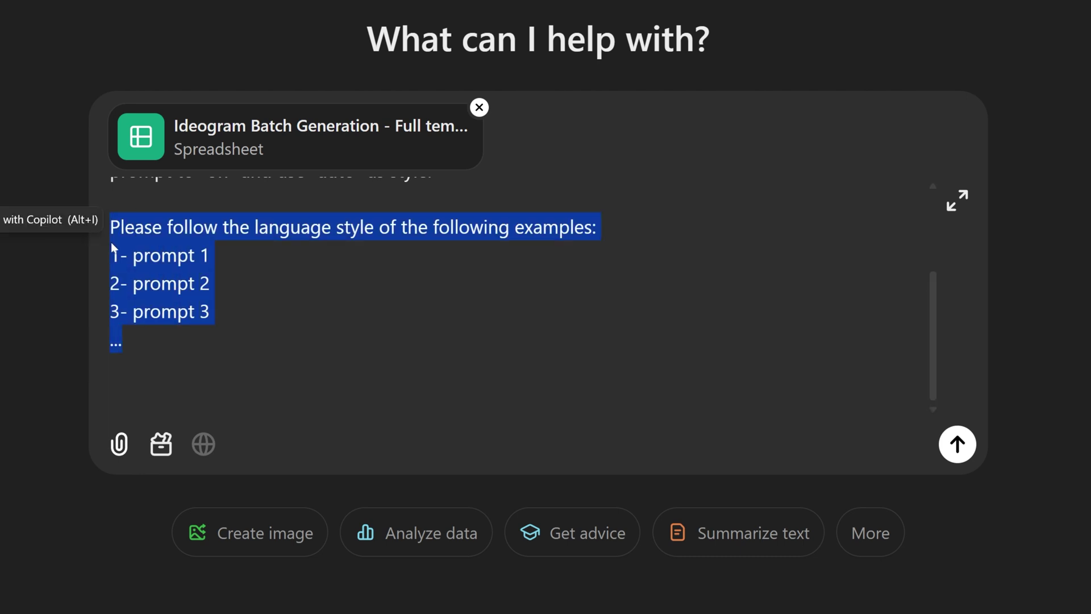
{"action": "key", "text": "BackSpace"}
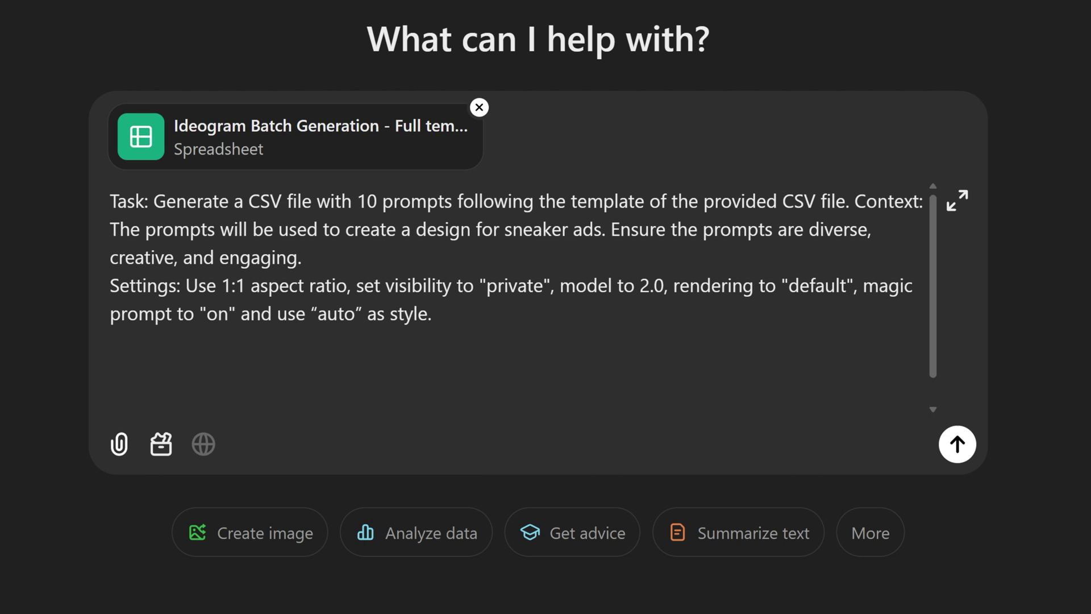
{"action": "key", "text": "BackSpace"}
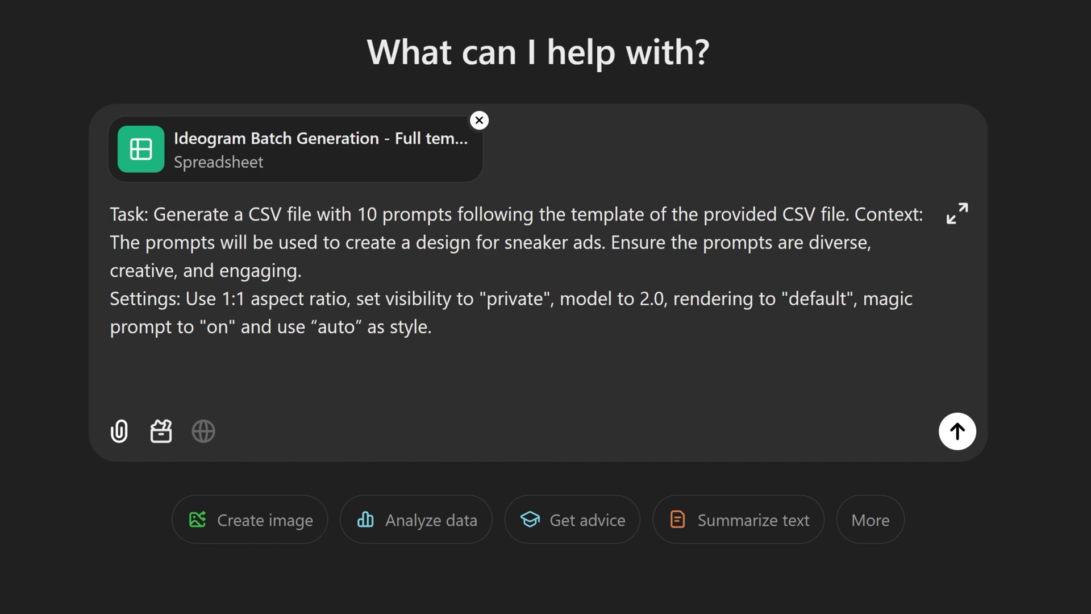
Send the prompt, then widen column A of Sneaker_Ads_Prompts to show all ten prompts.
{"action": "left_click", "coordinate": [813, 381]}
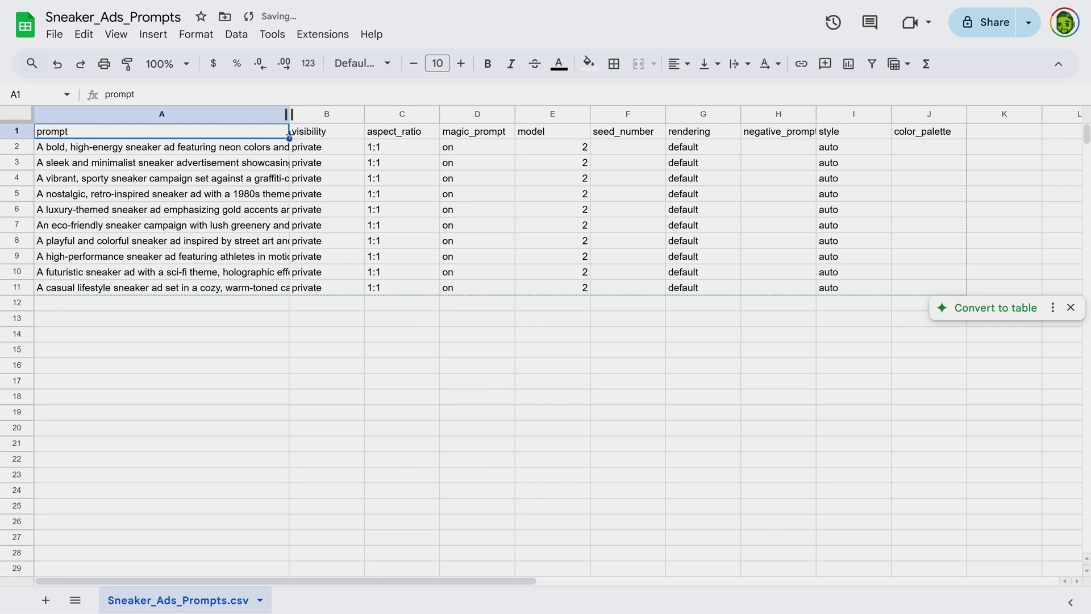
{"action": "left_click_drag", "start_coordinate": [288, 114], "coordinate": [456, 132]}
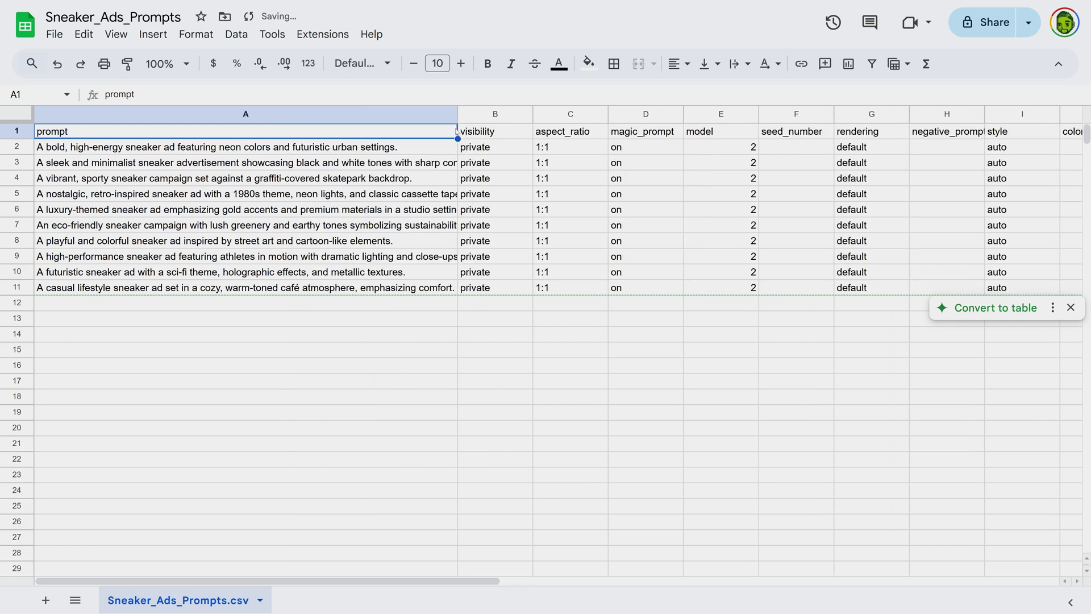
{"action": "left_click_drag", "start_coordinate": [193, 152], "coordinate": [182, 288]}
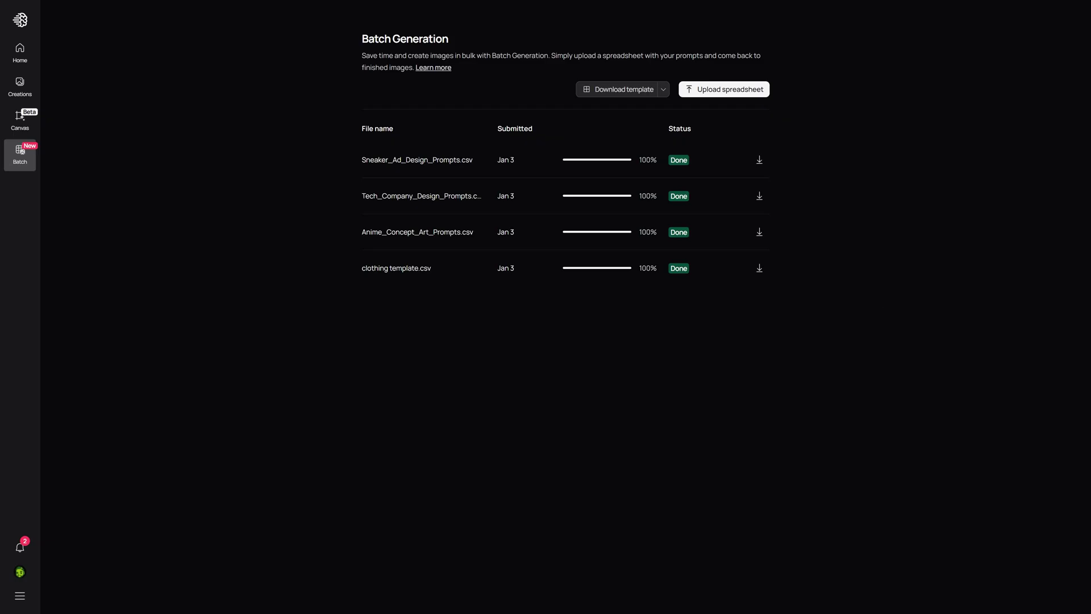
Upload Sneaker_Ads_Prompts.csv, start the batch, and download the finished results.
{"action": "left_click", "coordinate": [724, 89]}
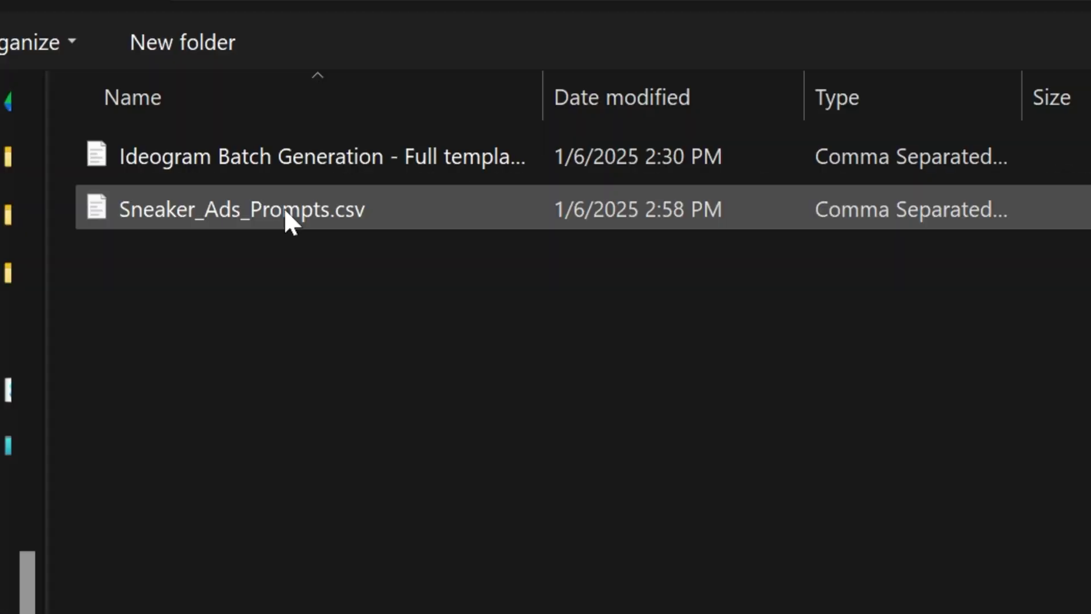
{"action": "left_click", "coordinate": [286, 212]}
{"action": "double_click", "coordinate": [284, 207]}
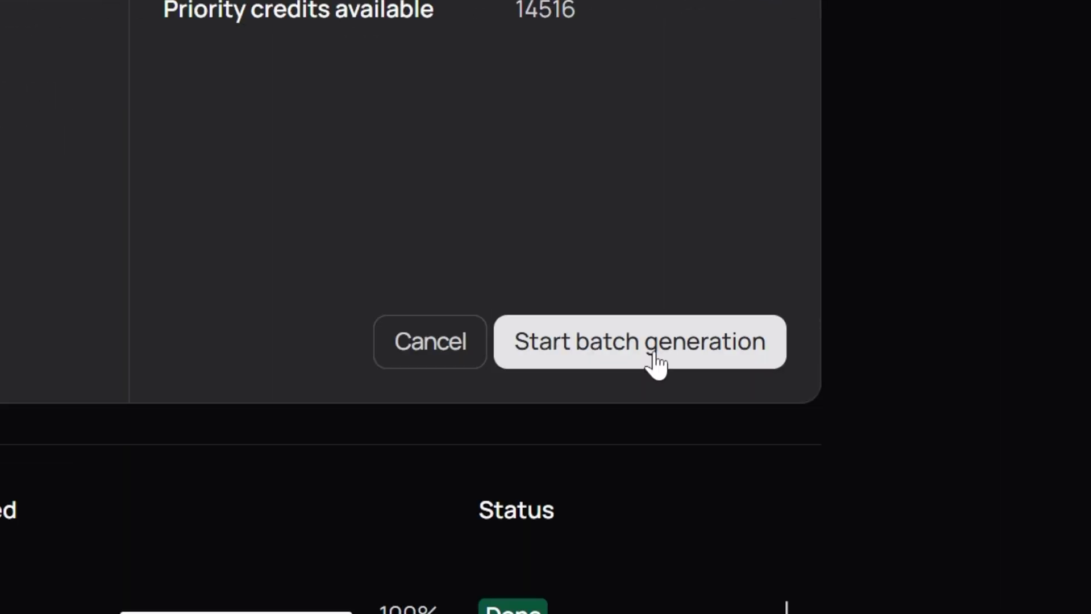
{"action": "left_click", "coordinate": [656, 362]}
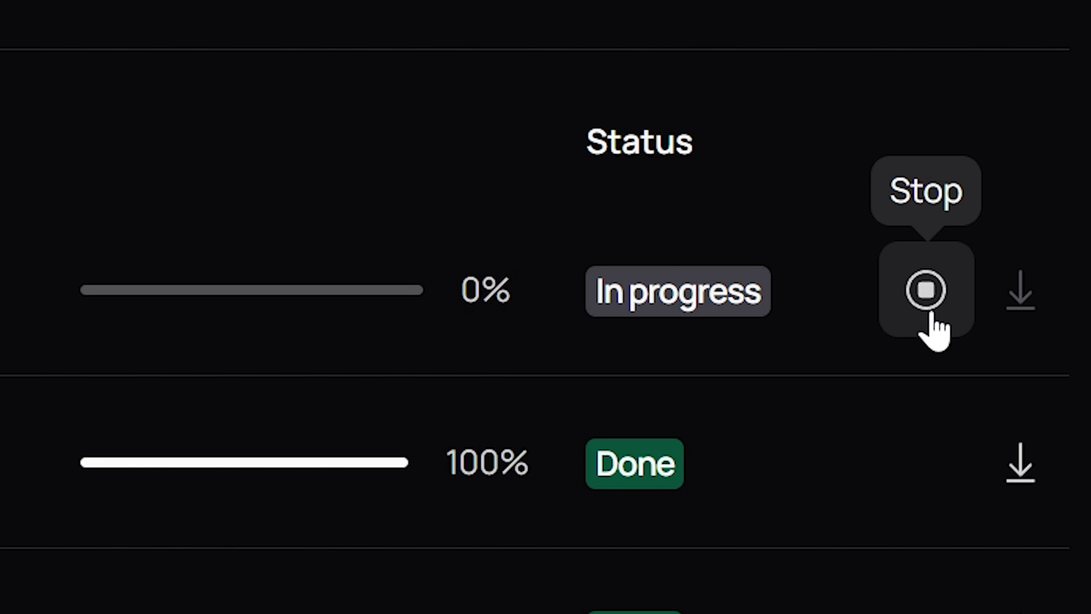
{"action": "left_click", "coordinate": [1021, 304]}
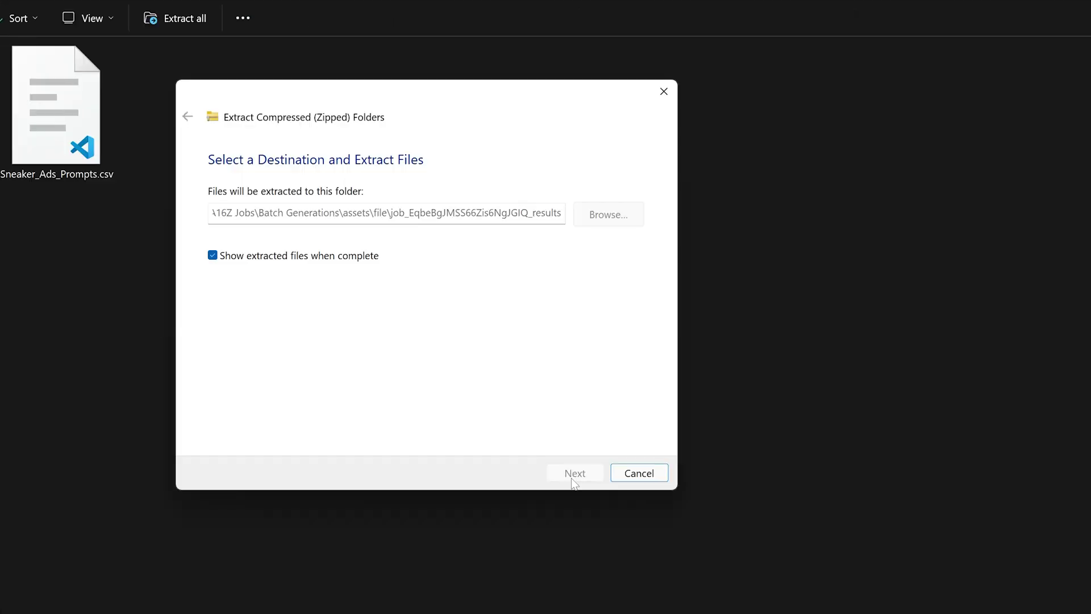
{"action": "left_click", "coordinate": [572, 480]}
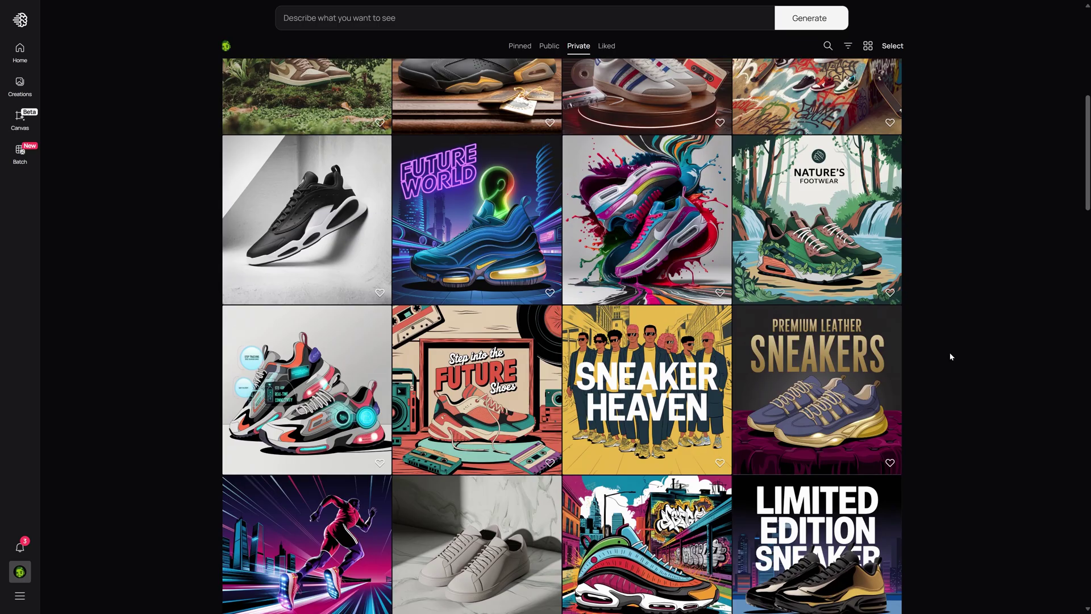
{"action": "scroll", "coordinate": [951, 357], "scroll_direction": "up", "scroll_amount": 7}
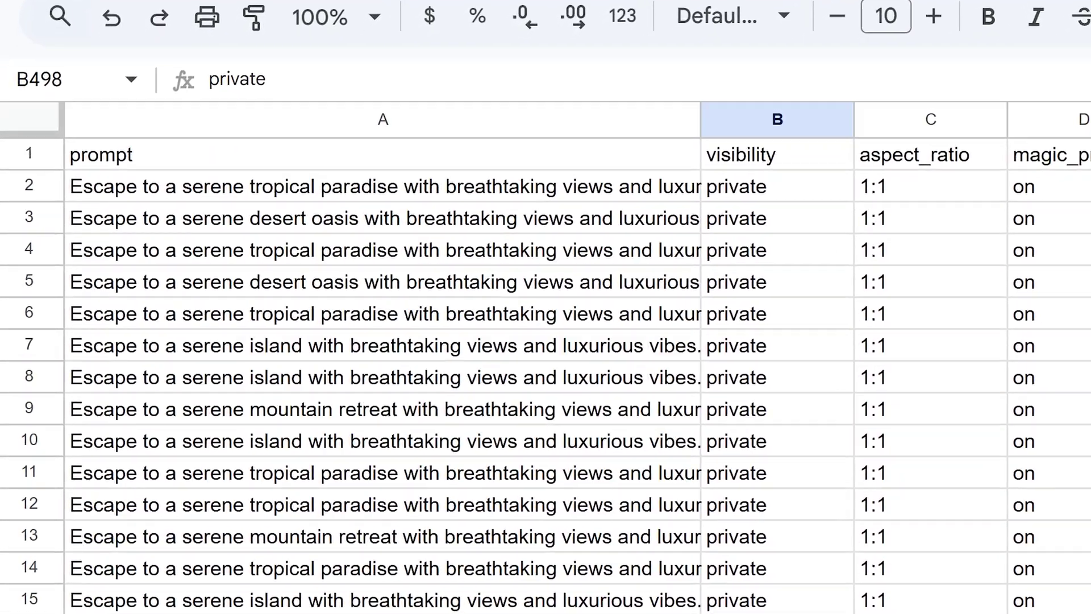
{"action": "scroll", "coordinate": [546, 352], "scroll_direction": "down", "scroll_amount": 20}
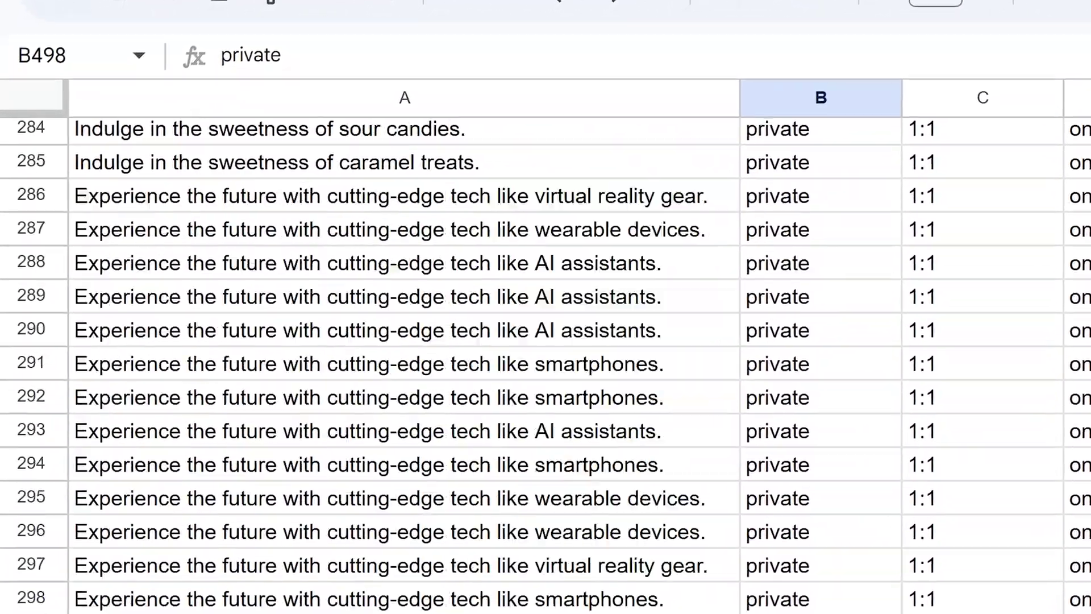
{"action": "scroll", "coordinate": [545, 353], "scroll_direction": "down", "scroll_amount": 20}
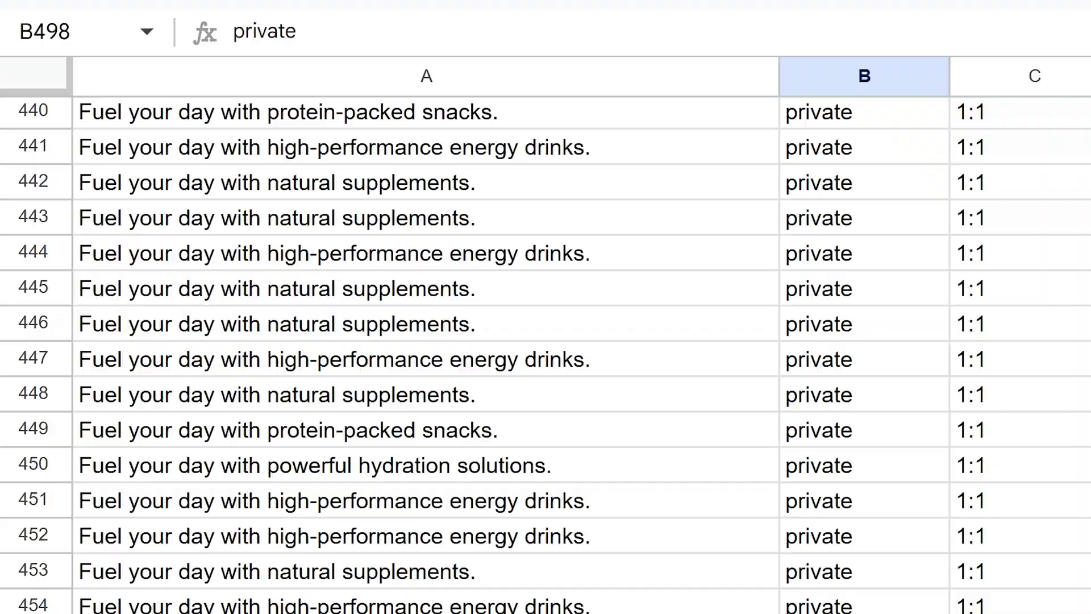